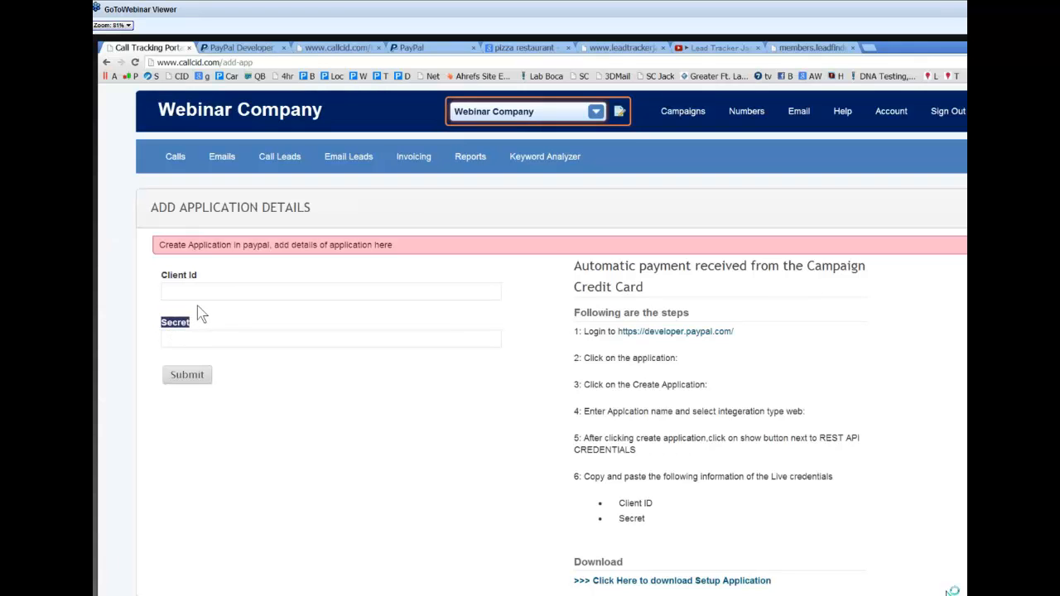
- Open the payments page of the Invoicing section and review the PayPal application setup instructions
{"action": "left_click", "coordinate": [209, 267]}
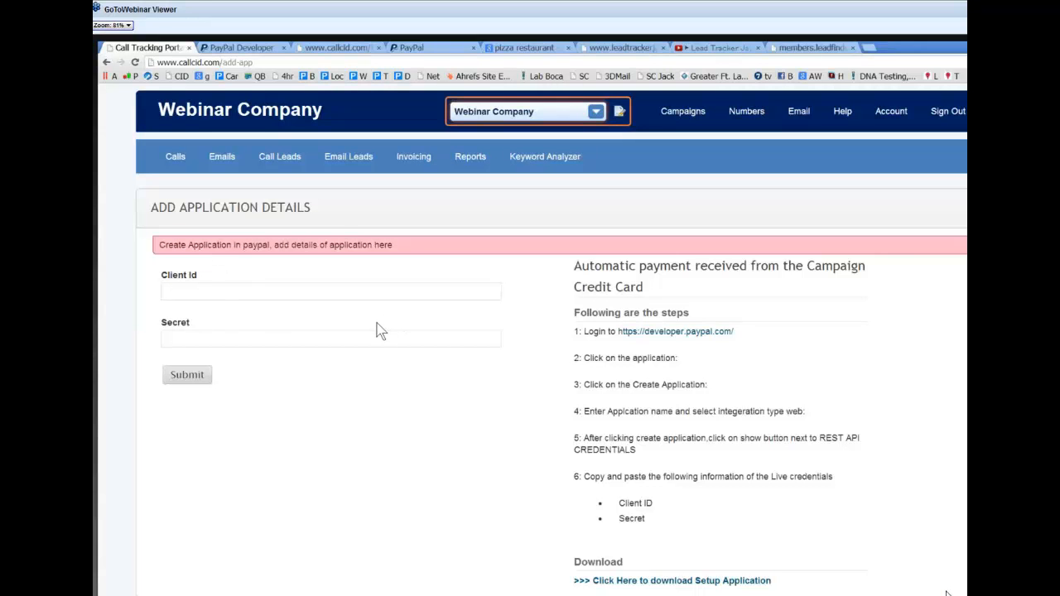
{"action": "mouse_move", "coordinate": [480, 164]}
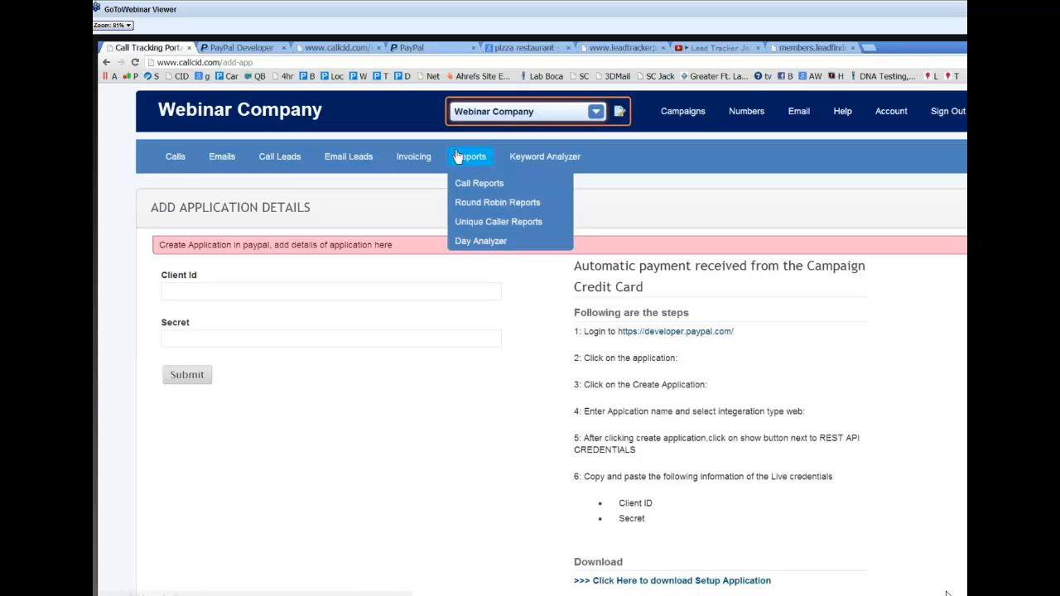
{"action": "left_click", "coordinate": [417, 163]}
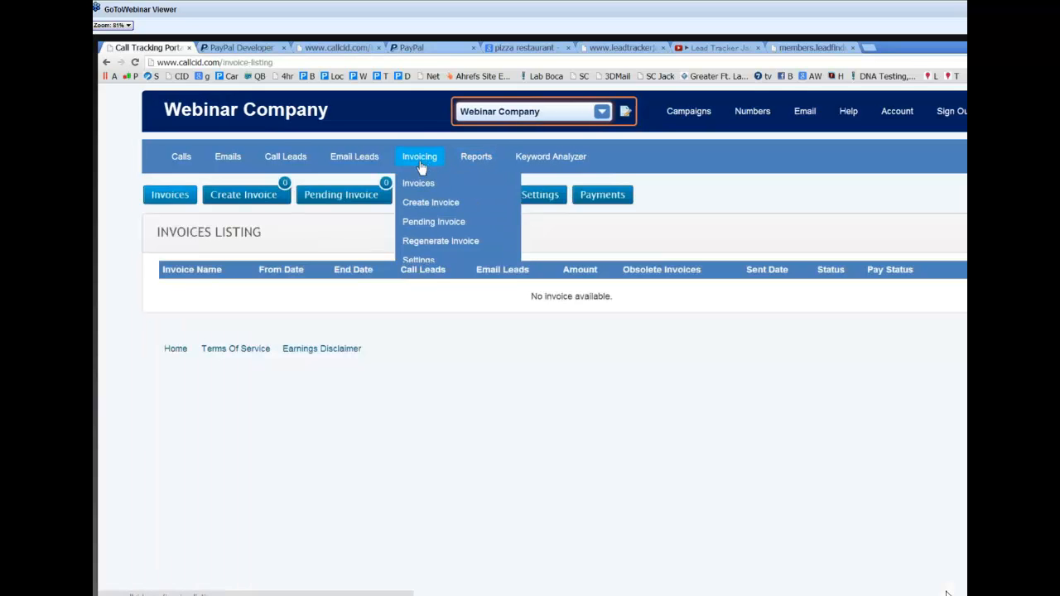
{"action": "left_click", "coordinate": [602, 195]}
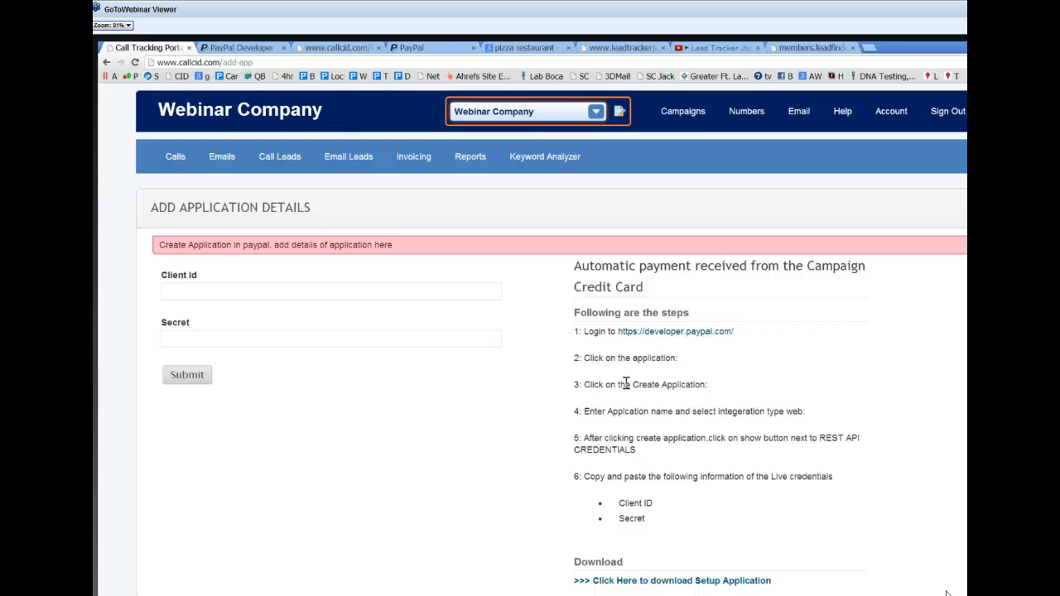
{"action": "scroll", "coordinate": [625, 383], "scroll_direction": "down", "scroll_amount": 1}
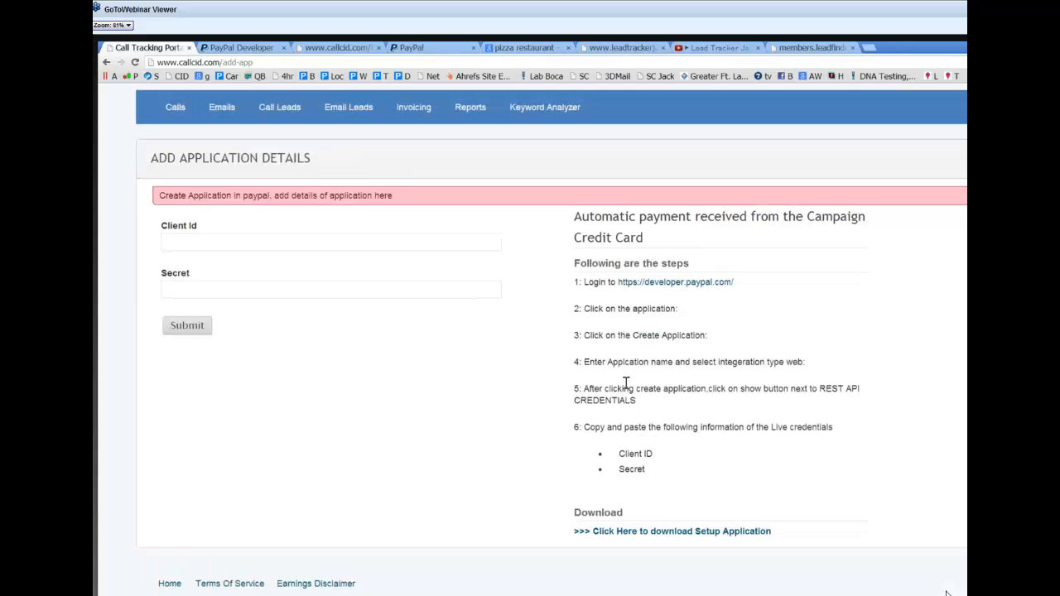
{"action": "scroll", "coordinate": [657, 530], "scroll_direction": "down", "scroll_amount": 1}
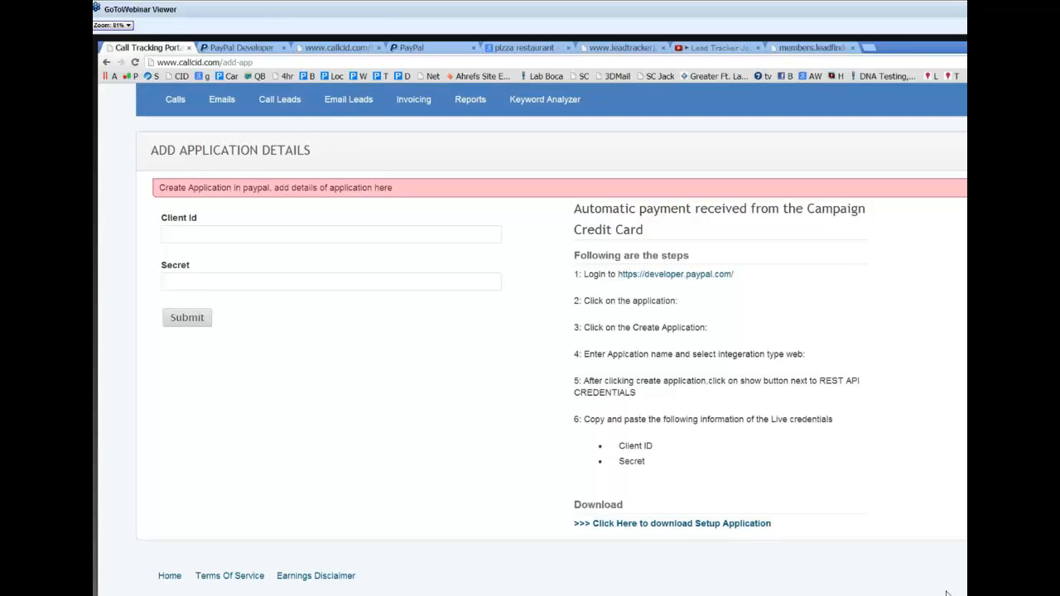
- Open the PayPal Developer site linked in the setup instructions
{"action": "left_click", "coordinate": [669, 276]}
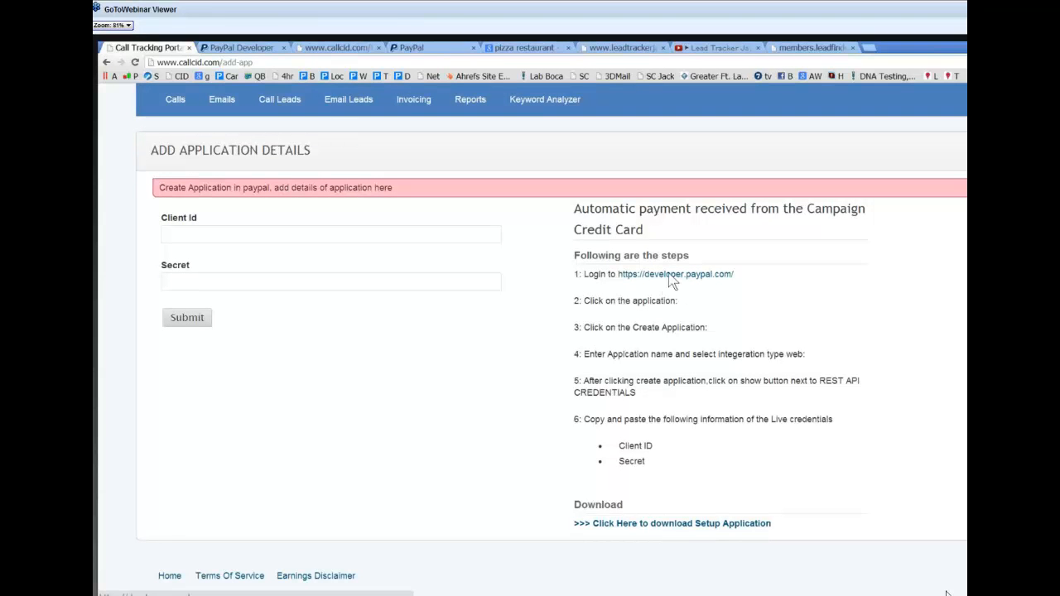
{"action": "left_click", "coordinate": [671, 276]}
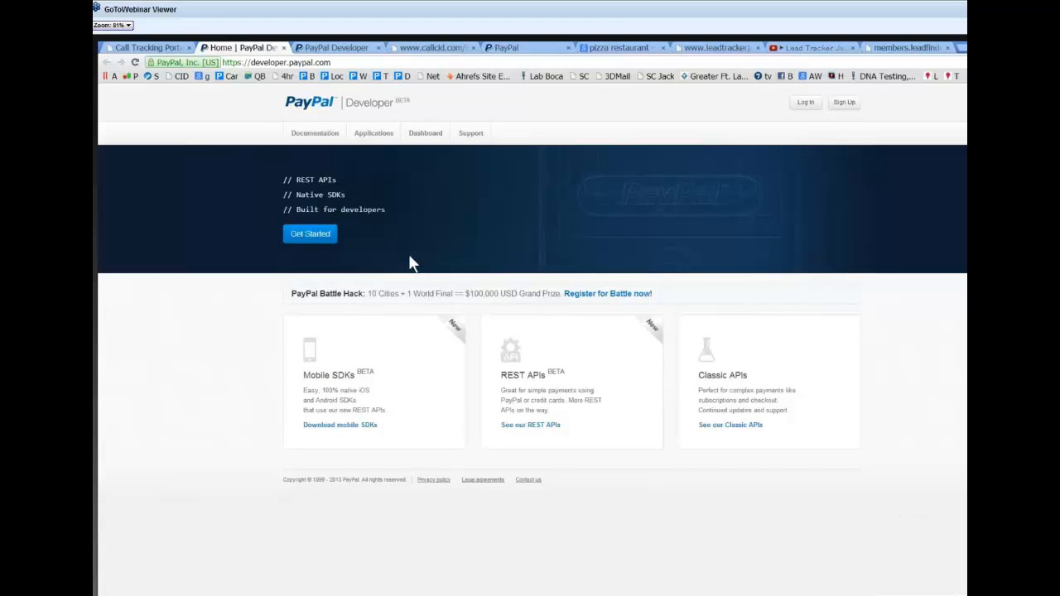
{"action": "left_click", "coordinate": [804, 102]}
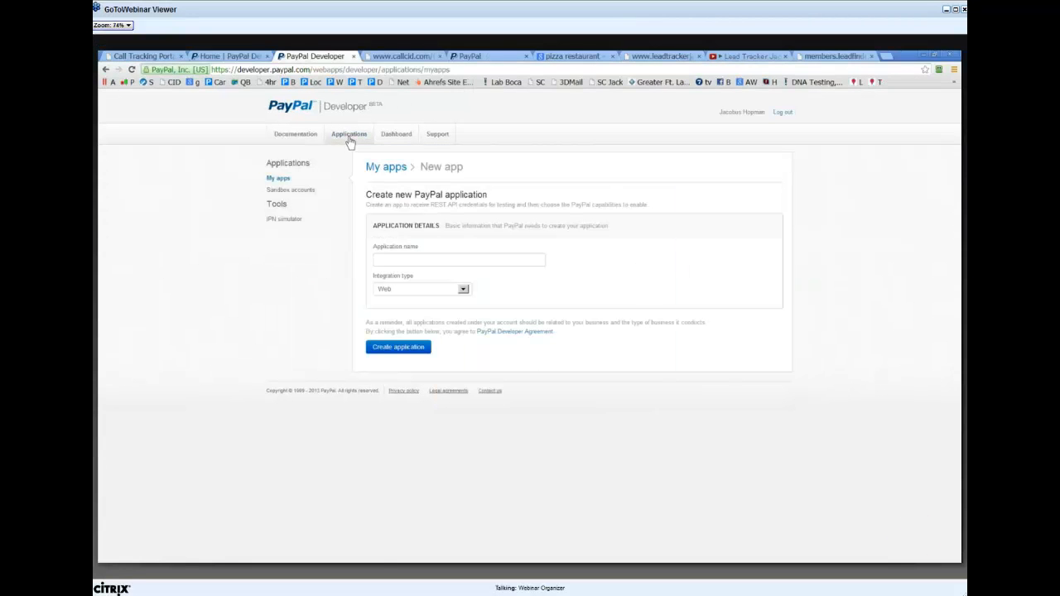
- Create a new PayPal application named "credit card2" with the Web integration type
{"action": "left_click", "coordinate": [387, 259]}
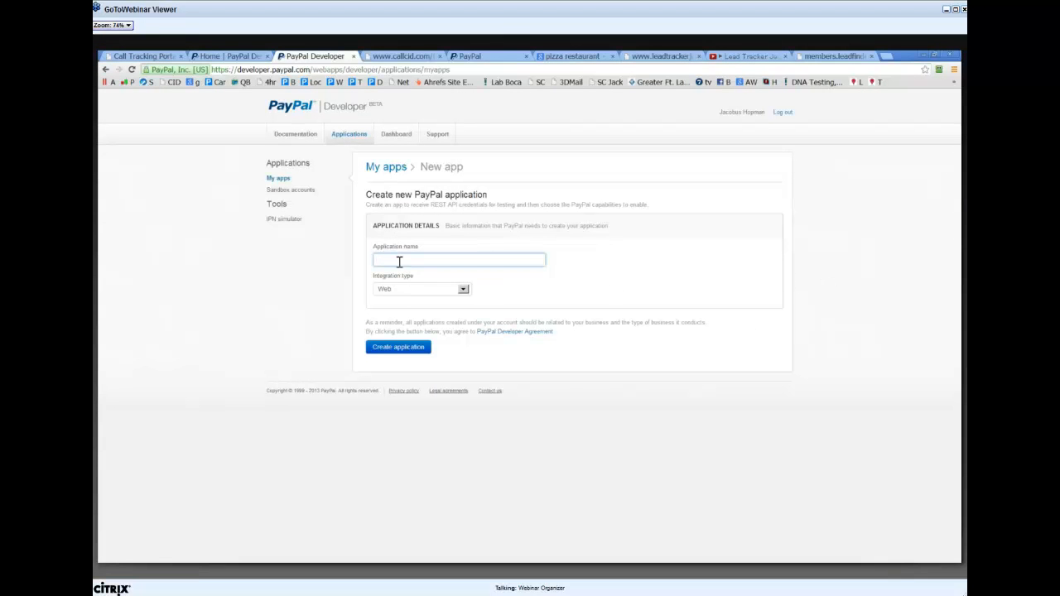
{"action": "type", "text": "credit card"}
{"action": "left_click", "coordinate": [421, 348]}
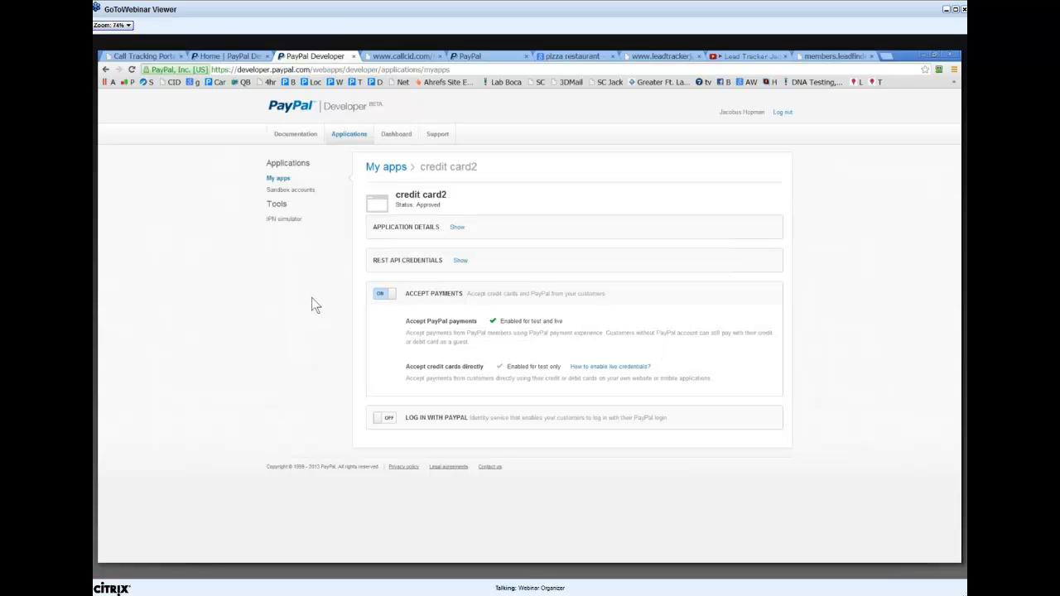
- Show the REST API credentials of the credit card2 app and locate its test Client ID
{"action": "left_click", "coordinate": [460, 261]}
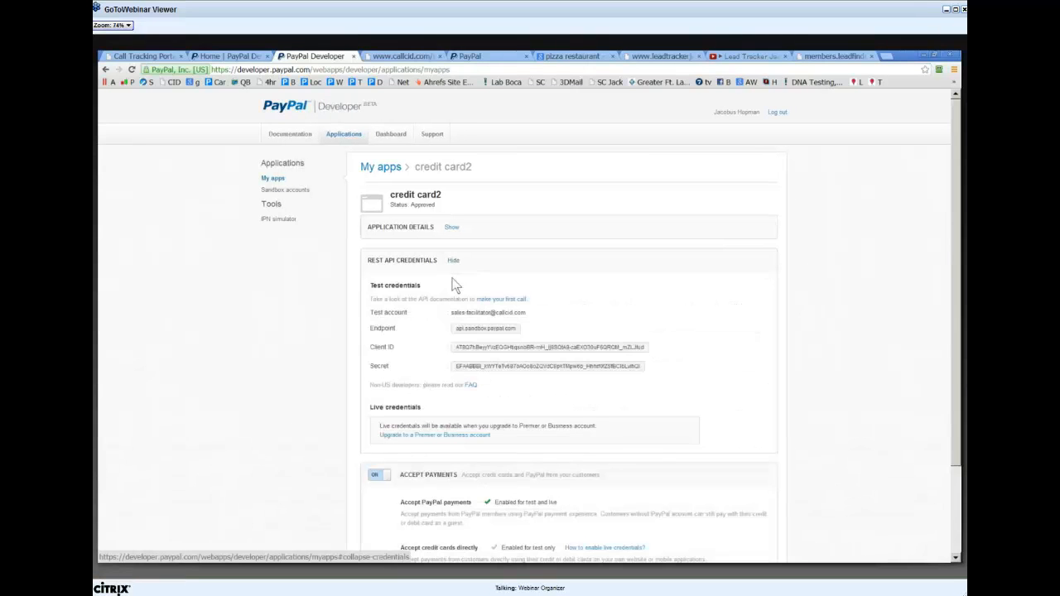
{"action": "scroll", "coordinate": [458, 305], "scroll_direction": "down", "scroll_amount": 1}
{"action": "double_click", "coordinate": [650, 302]}
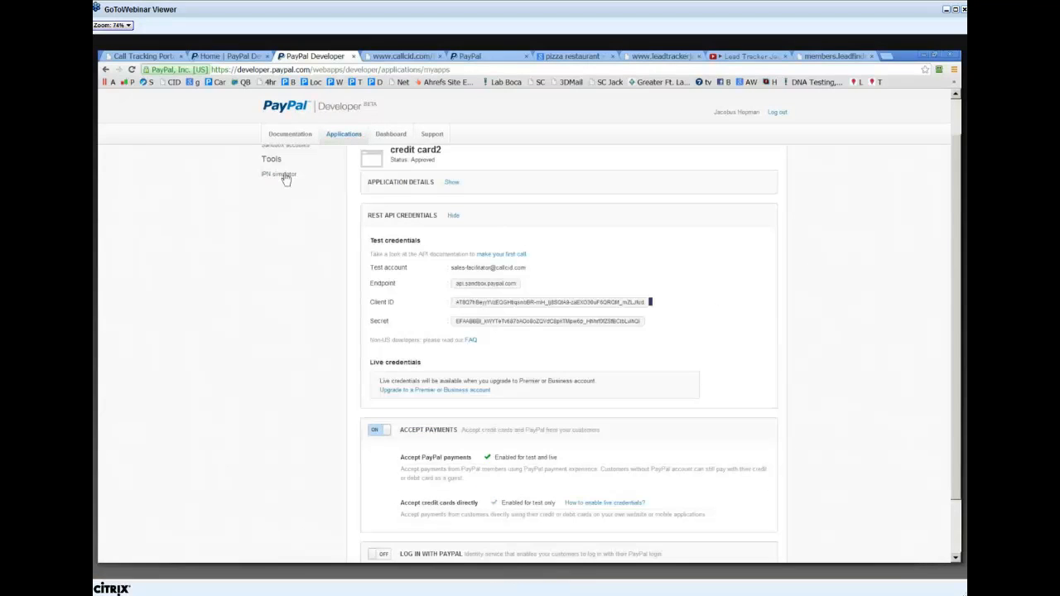
{"action": "left_click", "coordinate": [152, 57]}
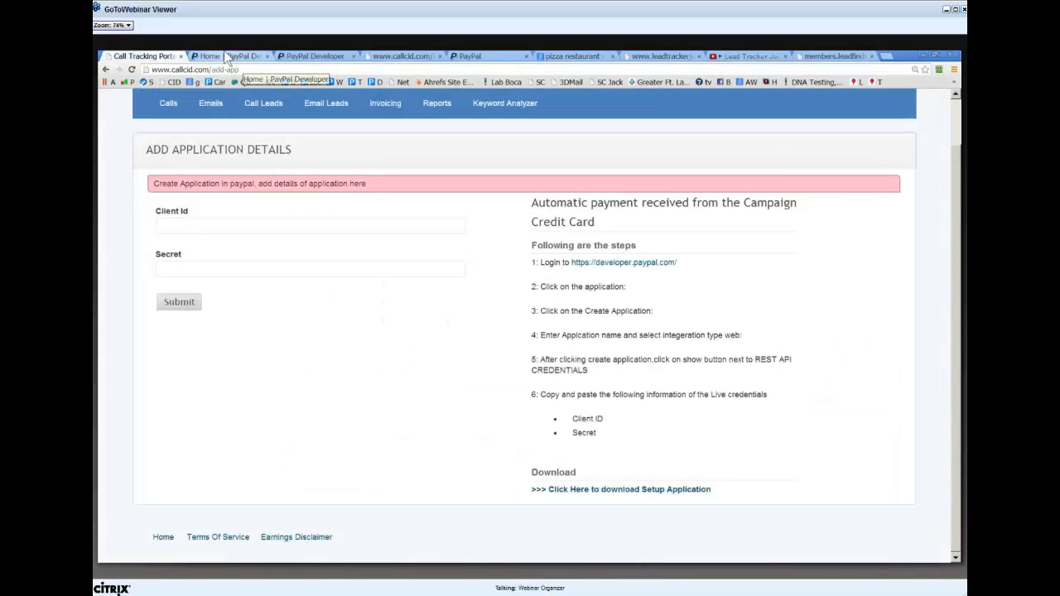
{"action": "left_click", "coordinate": [223, 56]}
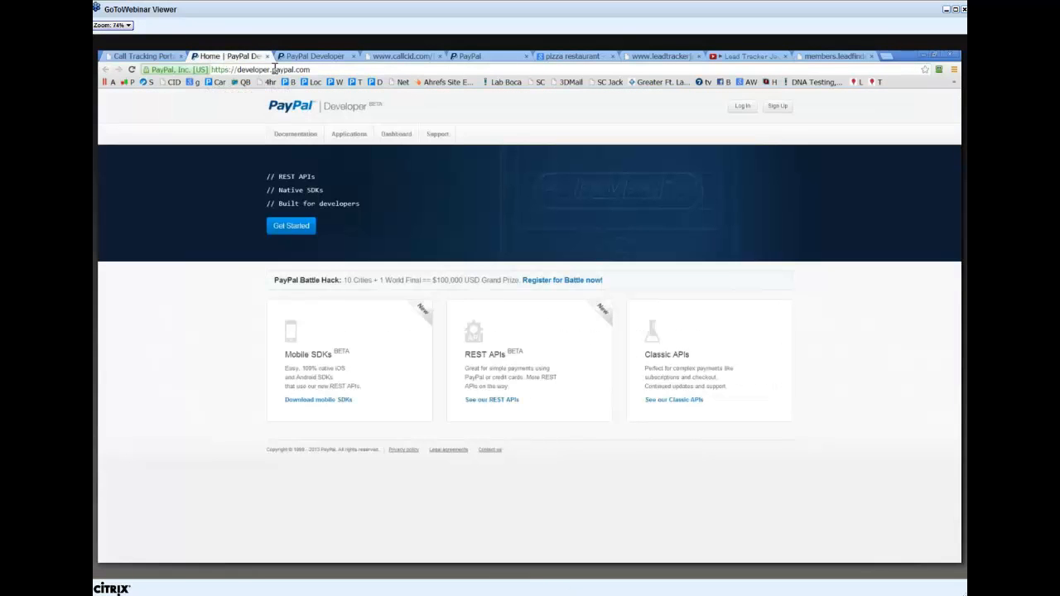
{"action": "left_click", "coordinate": [315, 55]}
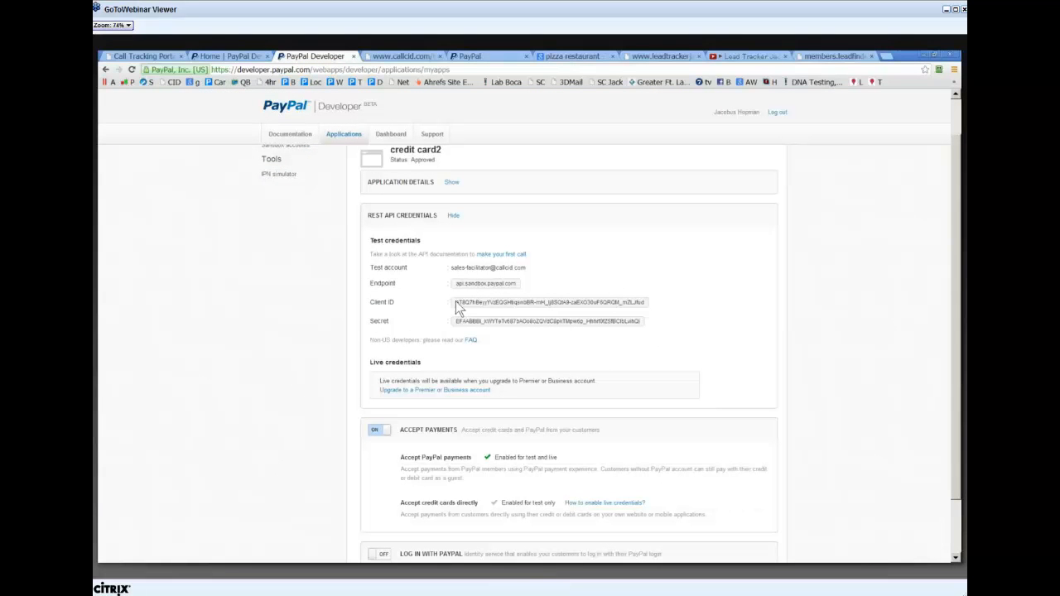
- Copy the app's test Client ID from PayPal Developer into the Client Id field of the Call Tracking Portal's application details
{"action": "left_click_drag", "start_coordinate": [461, 302], "coordinate": [646, 304]}
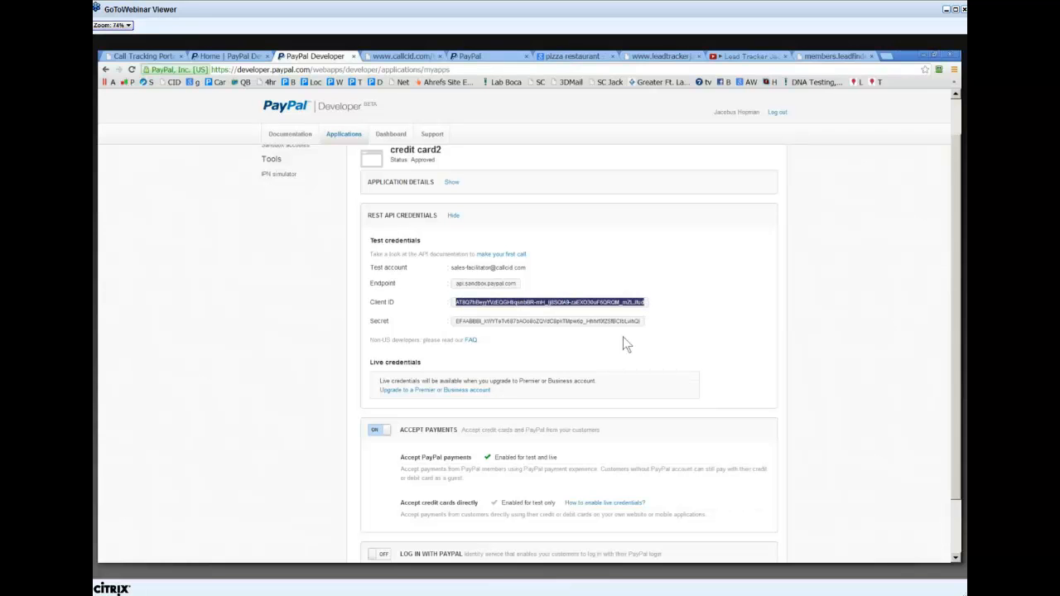
{"action": "left_click", "coordinate": [135, 56]}
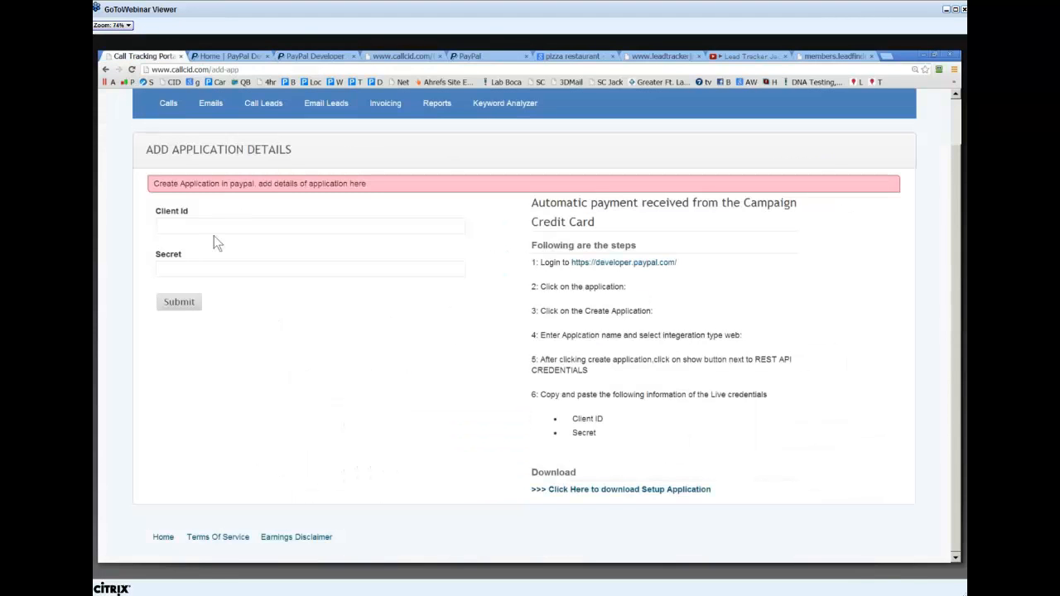
{"action": "left_click", "coordinate": [208, 225]}
{"action": "type", "text": "AT8Q7hBeyyYVzEQGHtiqsnbBR-mH_lj8SQtA9-zaEXO30uF6QRQM_mZLJfud"}
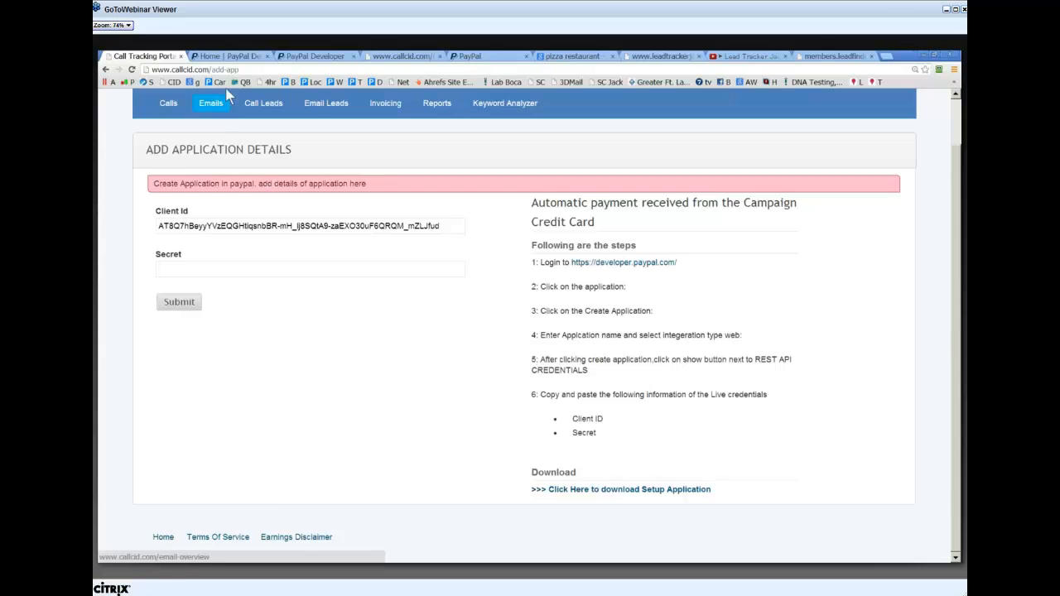
- Copy the app's test Secret from PayPal Developer into the portal's Secret field and submit the application details
{"action": "left_click", "coordinate": [310, 57]}
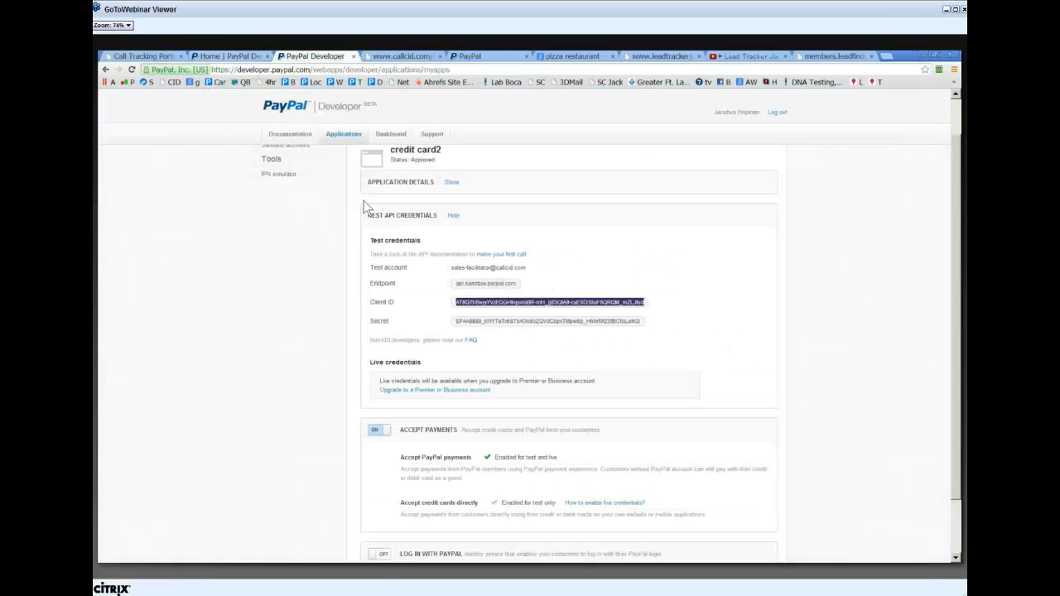
{"action": "left_click", "coordinate": [459, 322]}
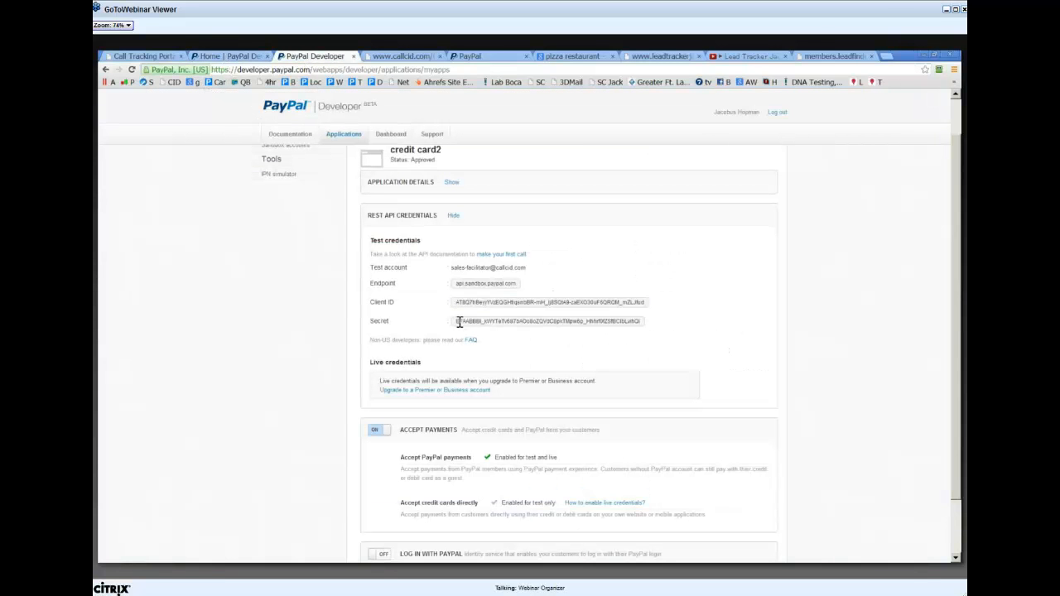
{"action": "left_click_drag", "start_coordinate": [459, 322], "coordinate": [644, 322]}
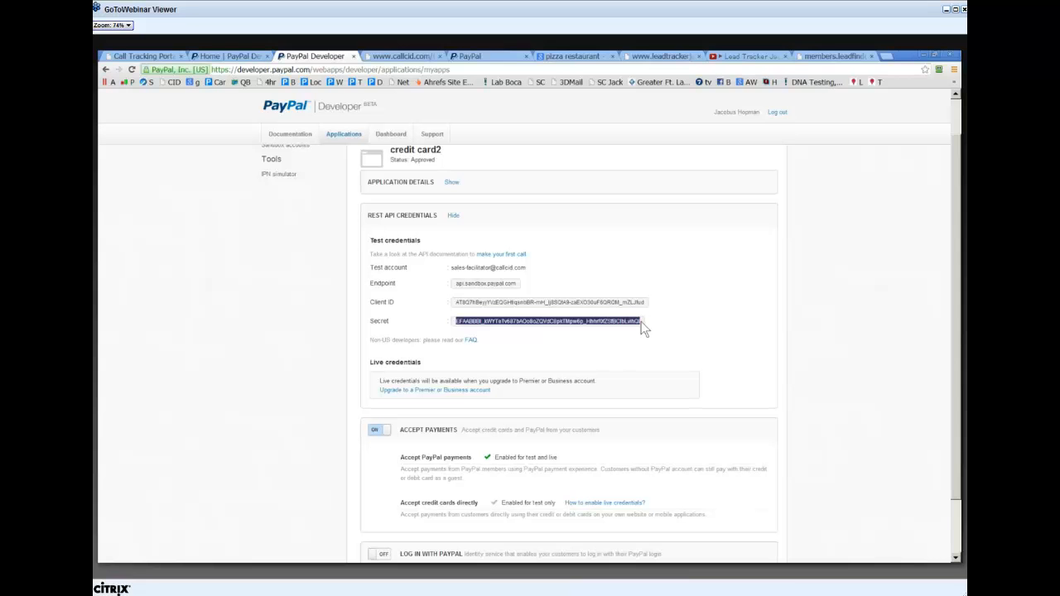
{"action": "left_click", "coordinate": [154, 59]}
{"action": "left_click", "coordinate": [185, 265]}
{"action": "key", "text": "ctrl+v"}
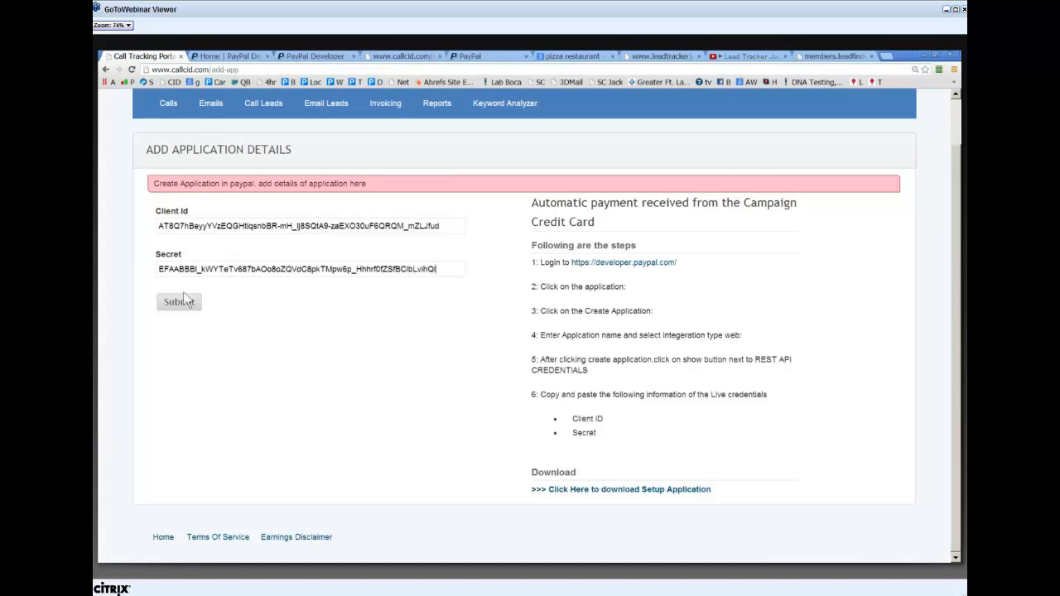
{"action": "left_click", "coordinate": [182, 302]}
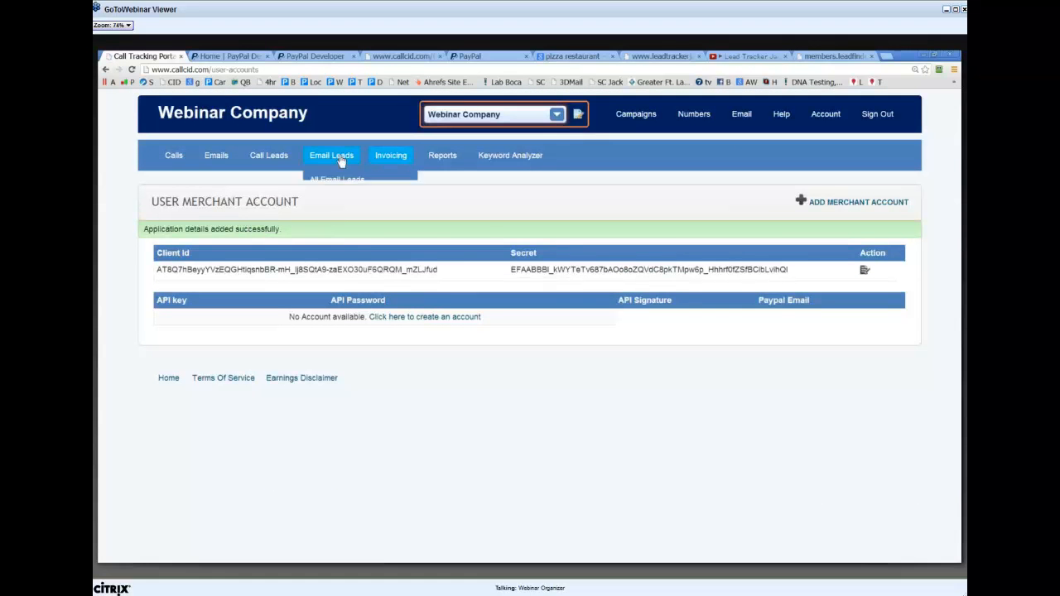
- Open the credit card details form for Webinar Company through the Invoicing payments page
{"action": "mouse_move", "coordinate": [386, 155]}
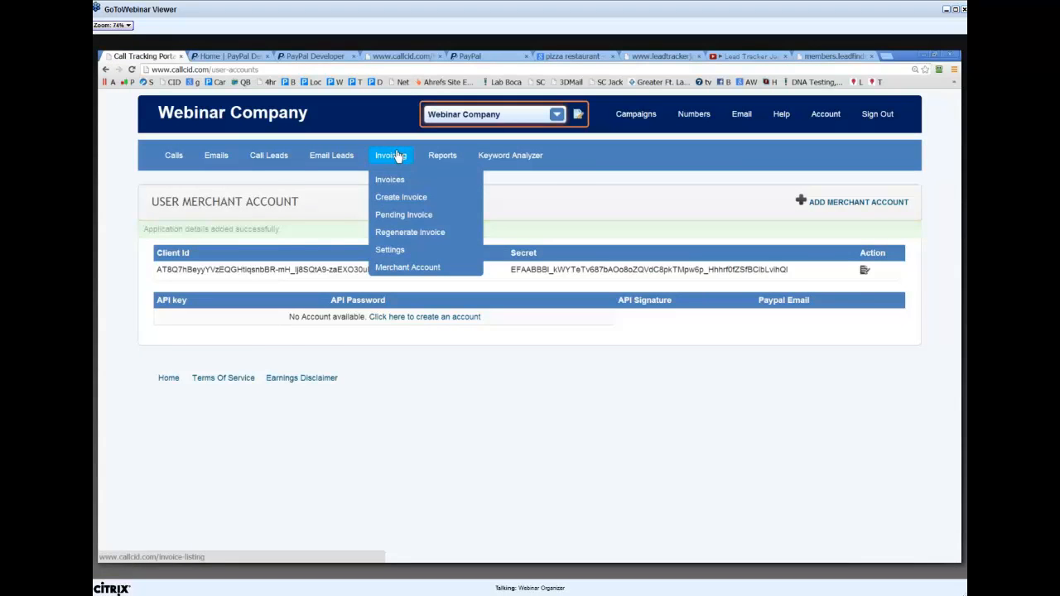
{"action": "left_click", "coordinate": [398, 157]}
{"action": "left_click", "coordinate": [564, 191]}
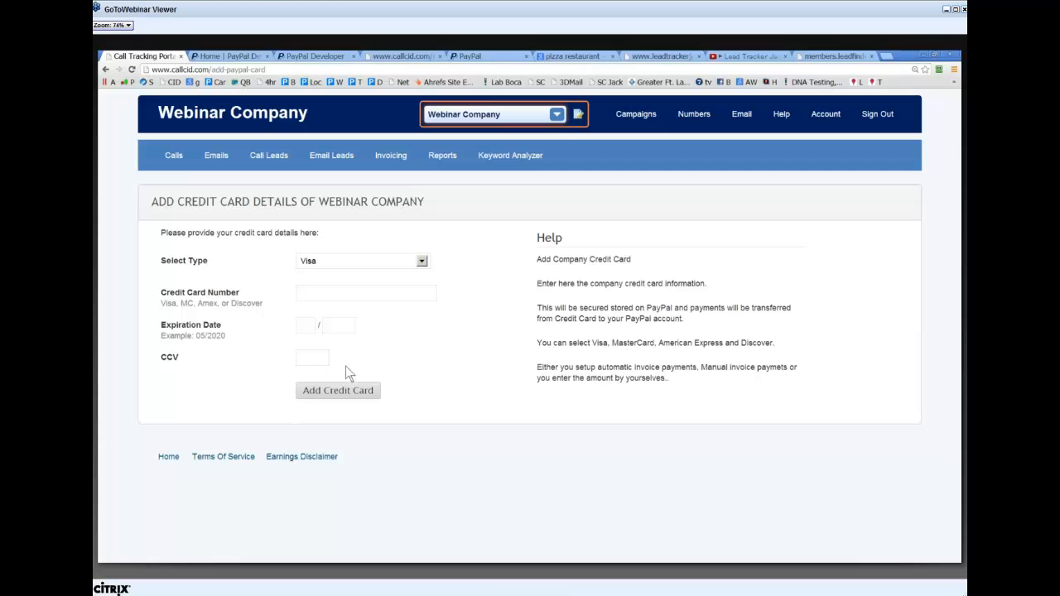
- Try to add a Visa credit card for Webinar Company by entering only the credit card number and submitting
{"action": "left_click", "coordinate": [421, 261]}
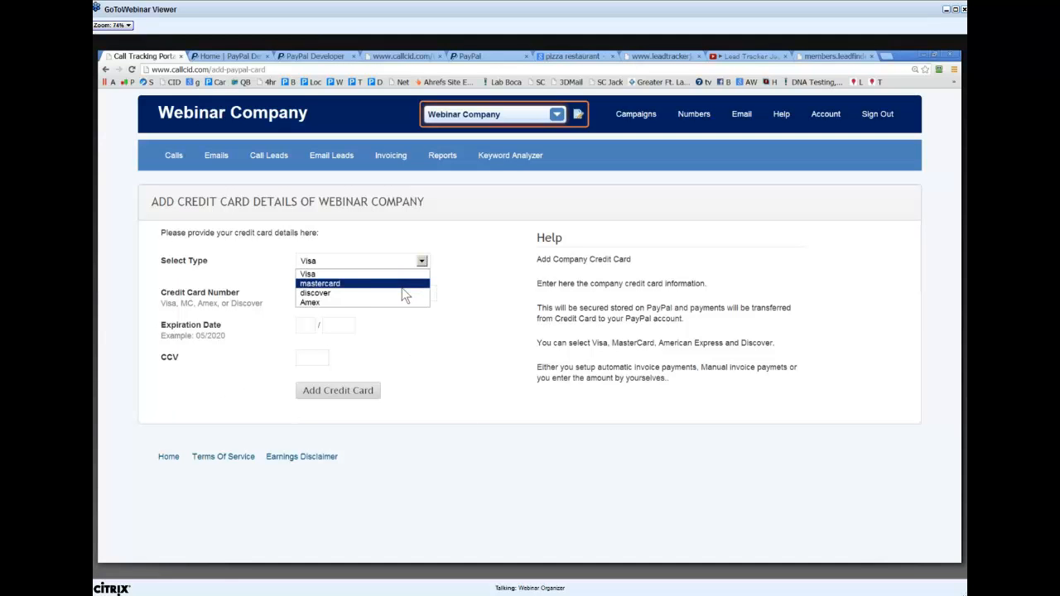
{"action": "left_click", "coordinate": [477, 259]}
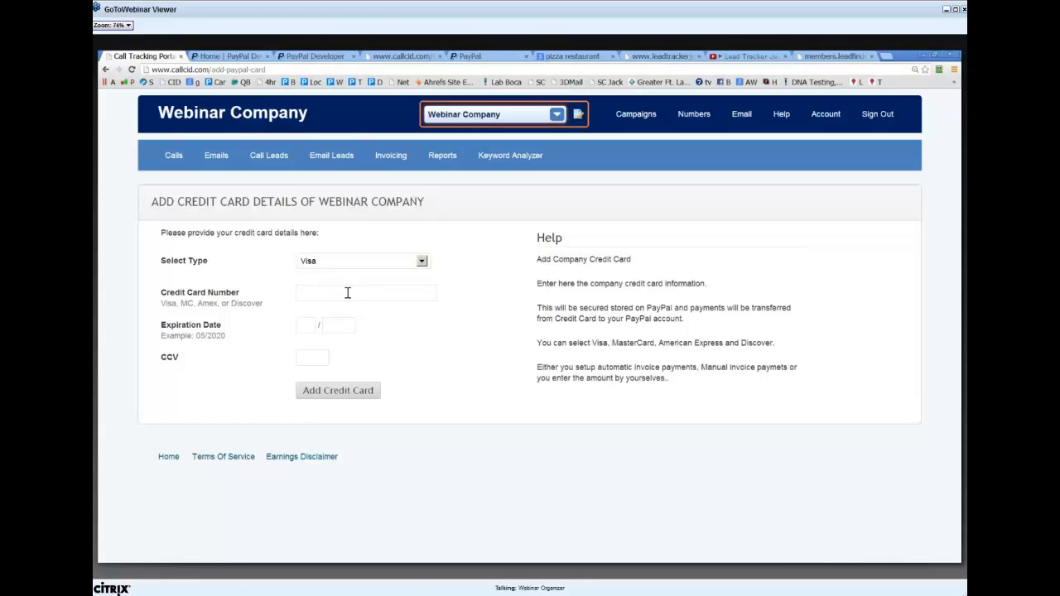
{"action": "type", "text": "12355641"}
{"action": "type", "text": "123"}
{"action": "key", "text": "Return"}
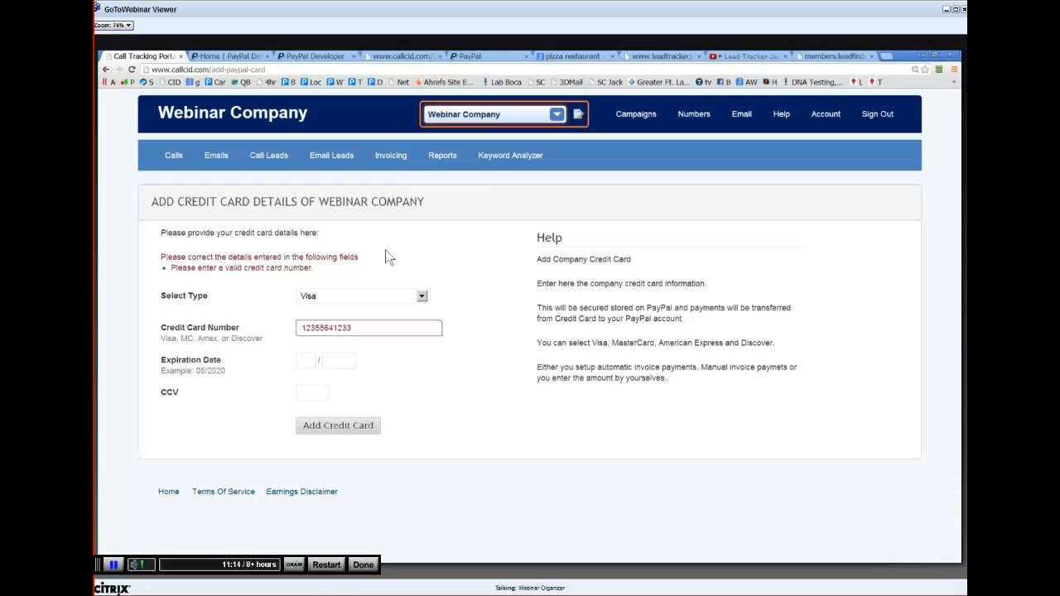
- Open the invoice listing and switch the campaign to Any Lab Test Now - Tampa
{"action": "mouse_move", "coordinate": [390, 157]}
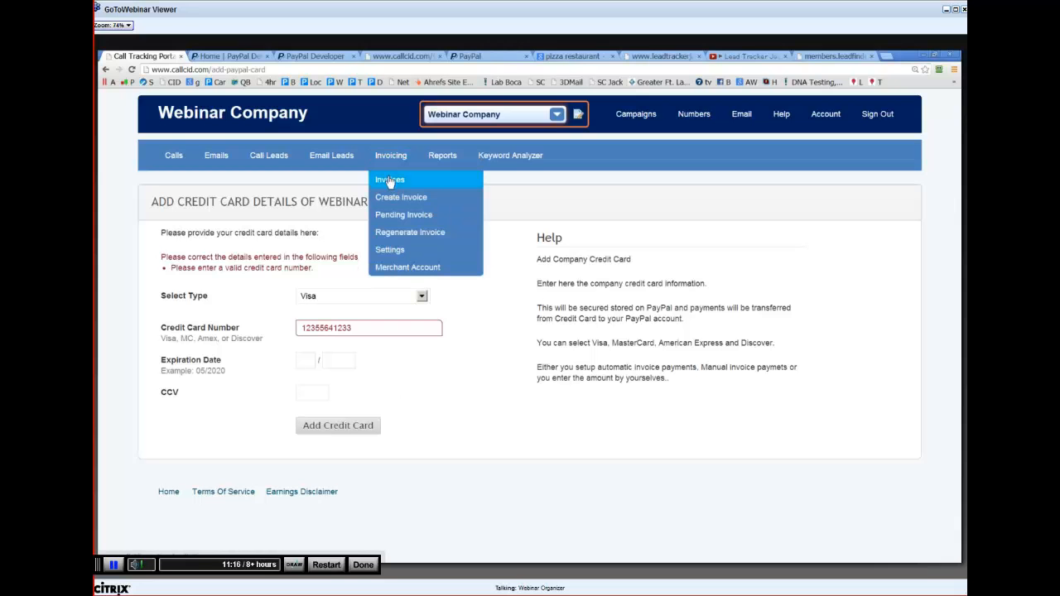
{"action": "left_click", "coordinate": [390, 181]}
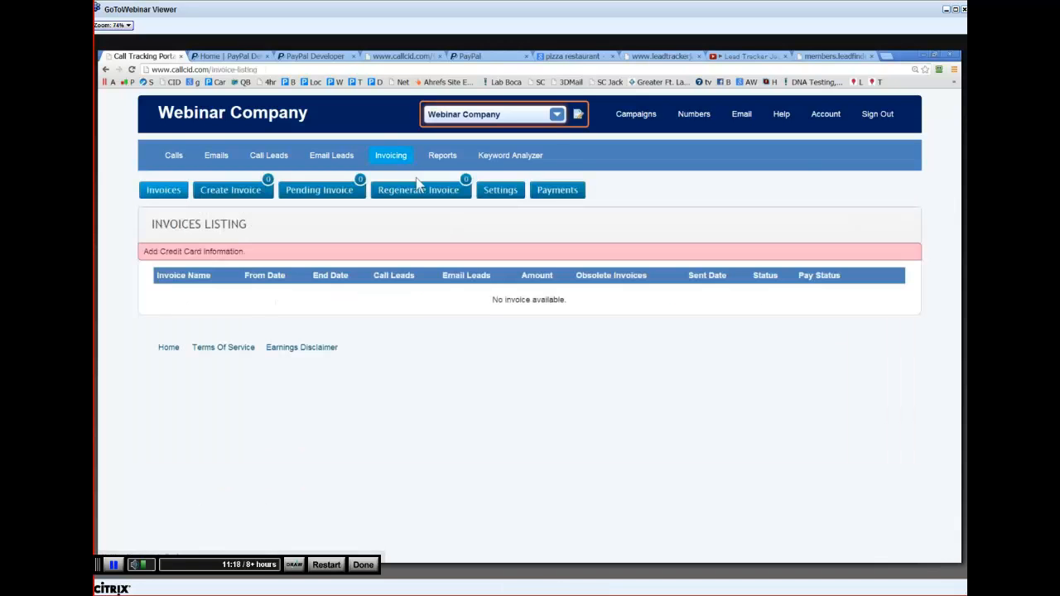
{"action": "left_click", "coordinate": [561, 116]}
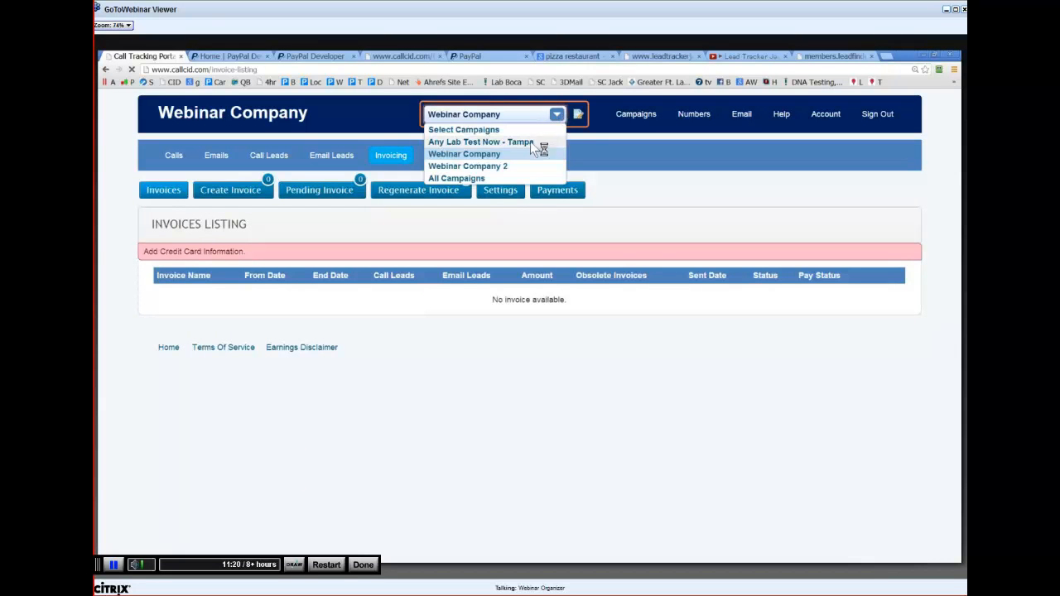
{"action": "left_click", "coordinate": [529, 141]}
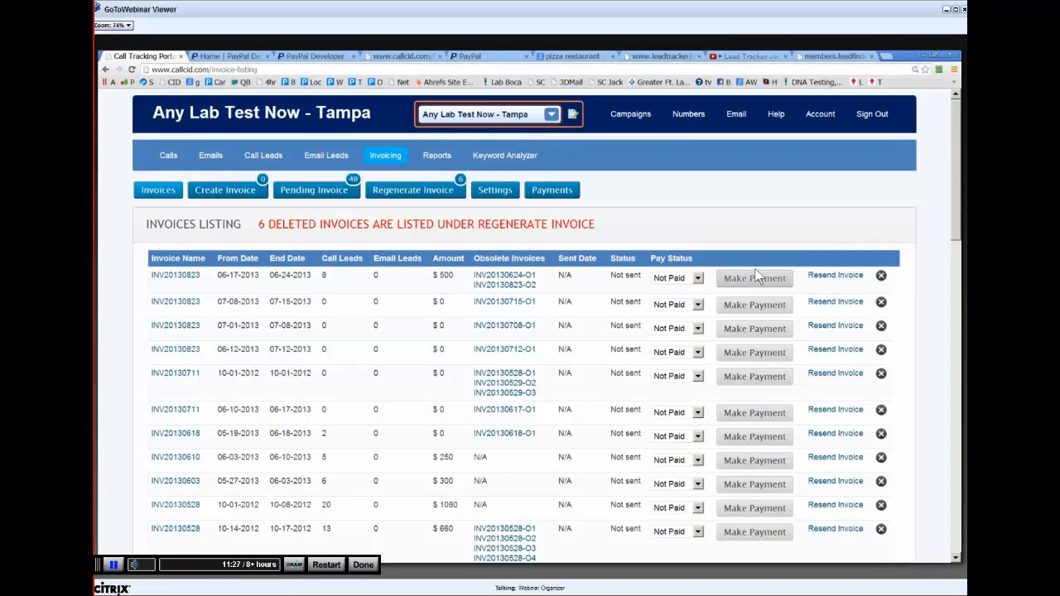
- Examine the campaign's invoice settings and return to the invoice listing
{"action": "left_click", "coordinate": [492, 198]}
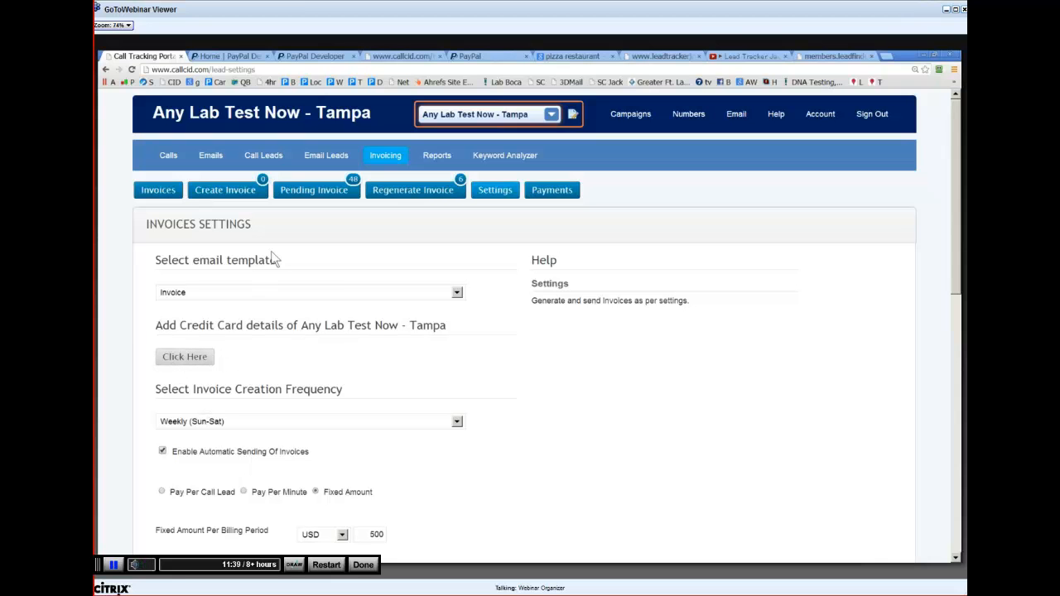
{"action": "left_click", "coordinate": [144, 192]}
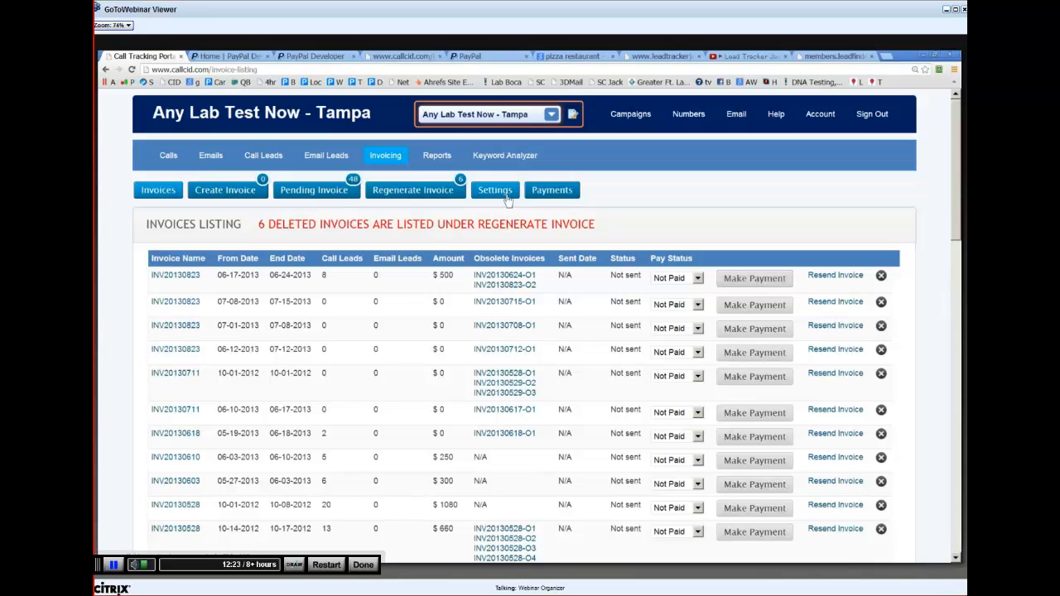
- View the credit card details form for Any Lab Test Now - Tampa and return to the invoicing section
{"action": "left_click", "coordinate": [570, 198]}
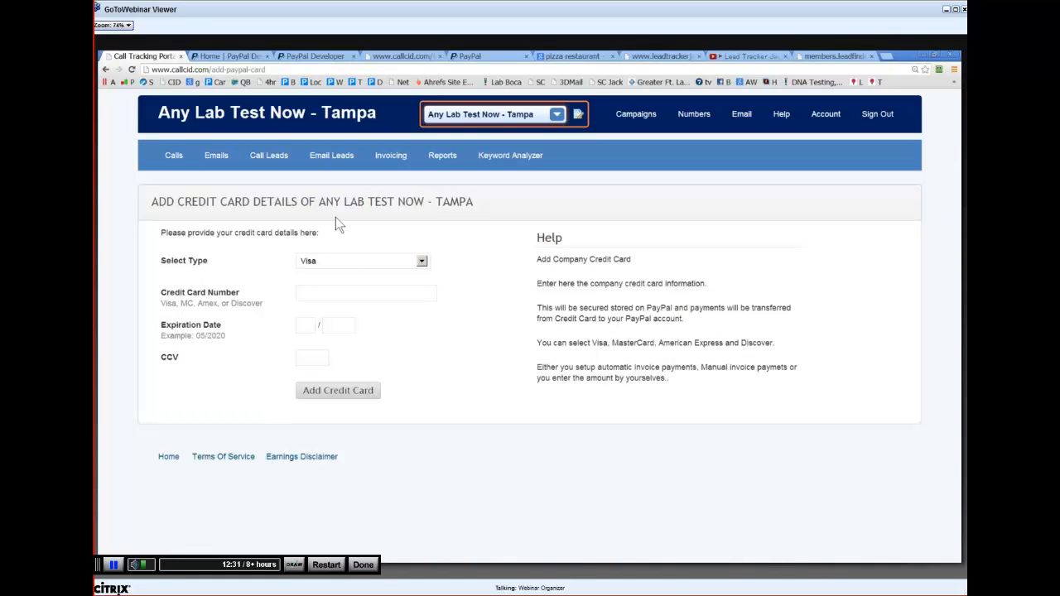
{"action": "left_click", "coordinate": [402, 167]}
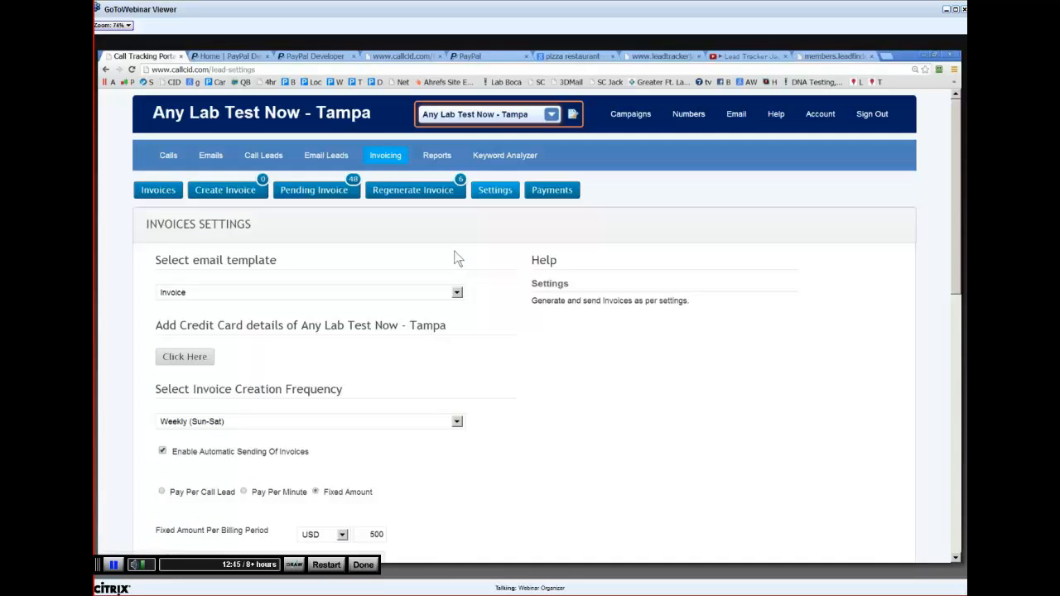
- Switch the invoice billing to Pay Per Call Lead to review its call amount and free leads fields, and restore Fixed Amount
{"action": "scroll", "coordinate": [427, 297], "scroll_direction": "down", "scroll_amount": 2}
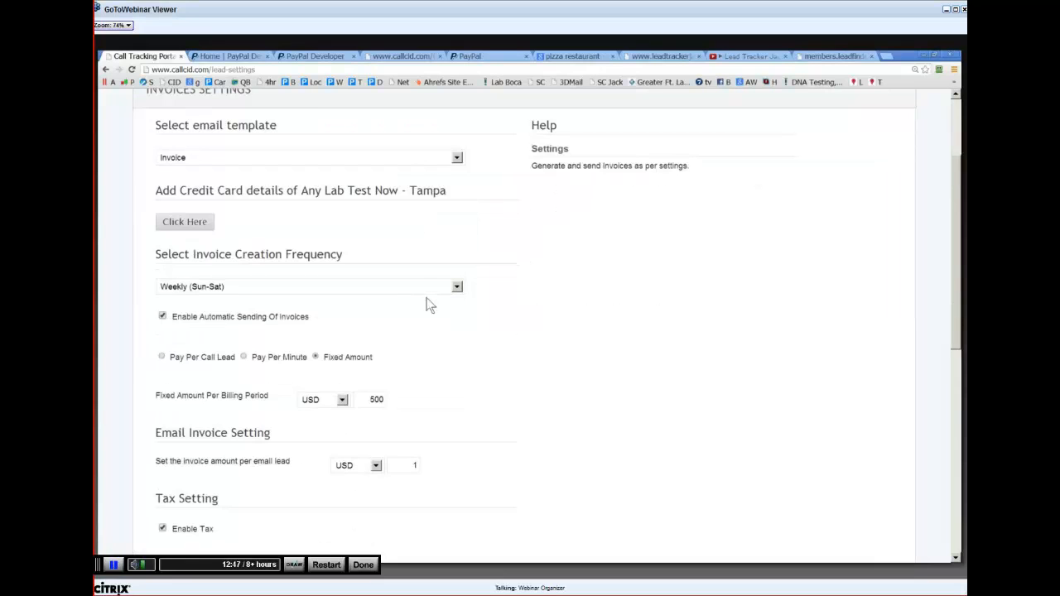
{"action": "scroll", "coordinate": [241, 312], "scroll_direction": "down", "scroll_amount": 2}
{"action": "left_click", "coordinate": [162, 267]}
{"action": "left_click", "coordinate": [348, 333]}
{"action": "left_click", "coordinate": [358, 363]}
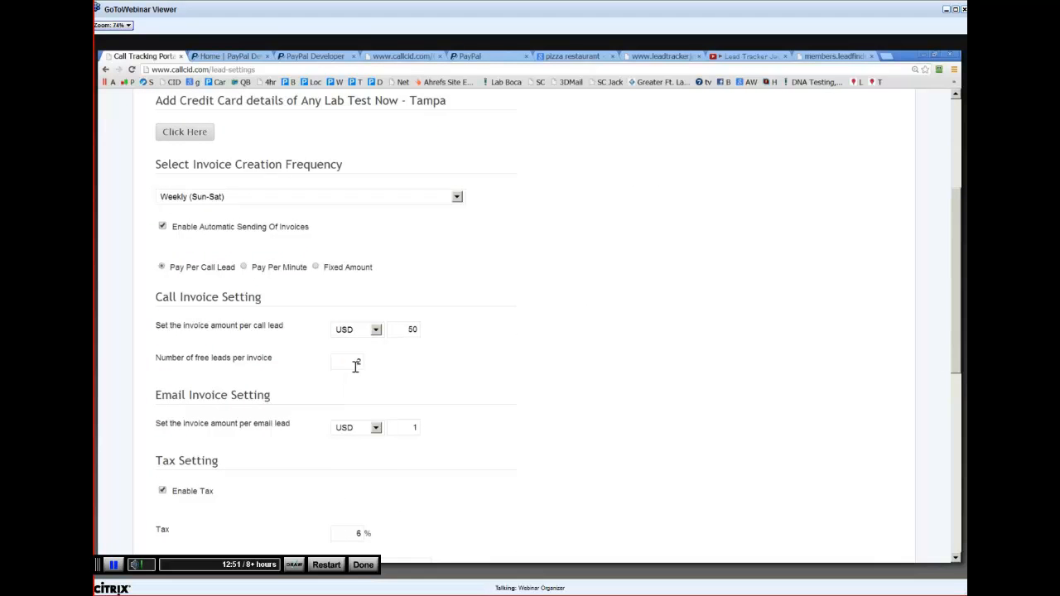
{"action": "left_click", "coordinate": [317, 270]}
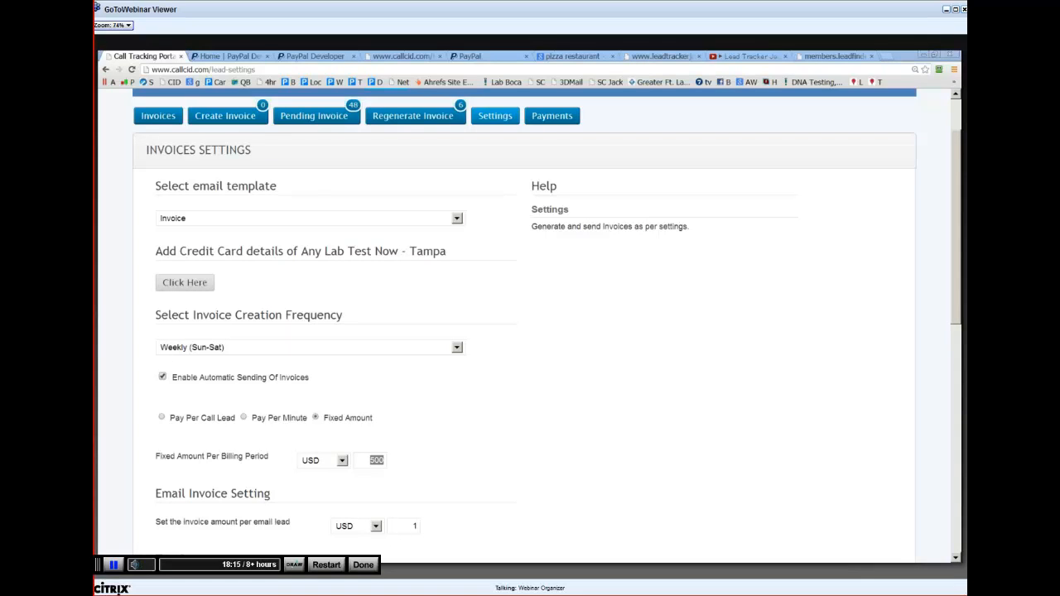
- Return to the invoice listing, view the PDF of the 06-17-2013 to 06-24-2013 invoice and close it
{"action": "left_click", "coordinate": [147, 120]}
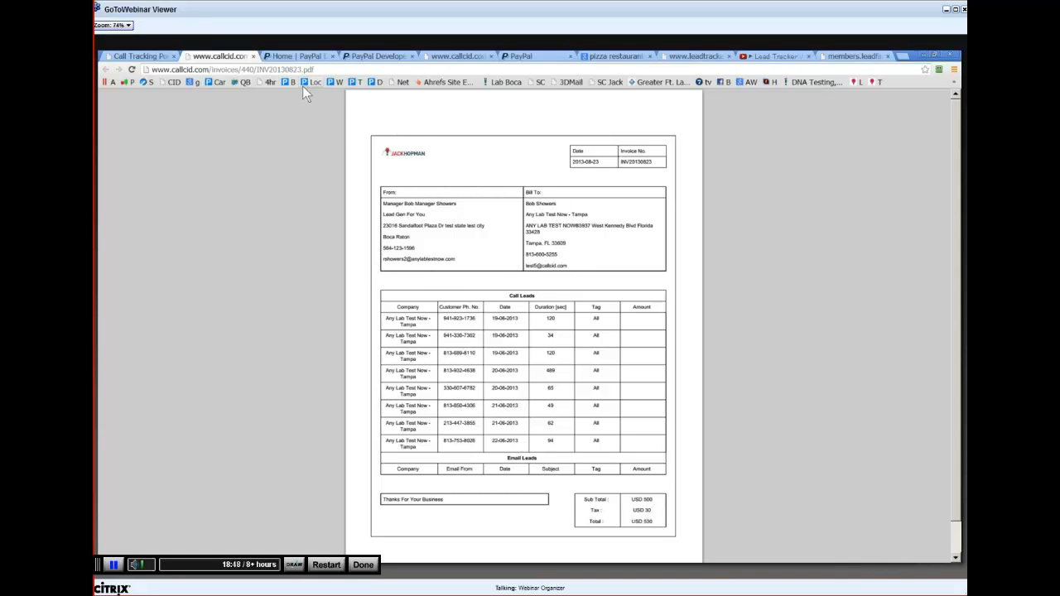
{"action": "left_click", "coordinate": [253, 57]}
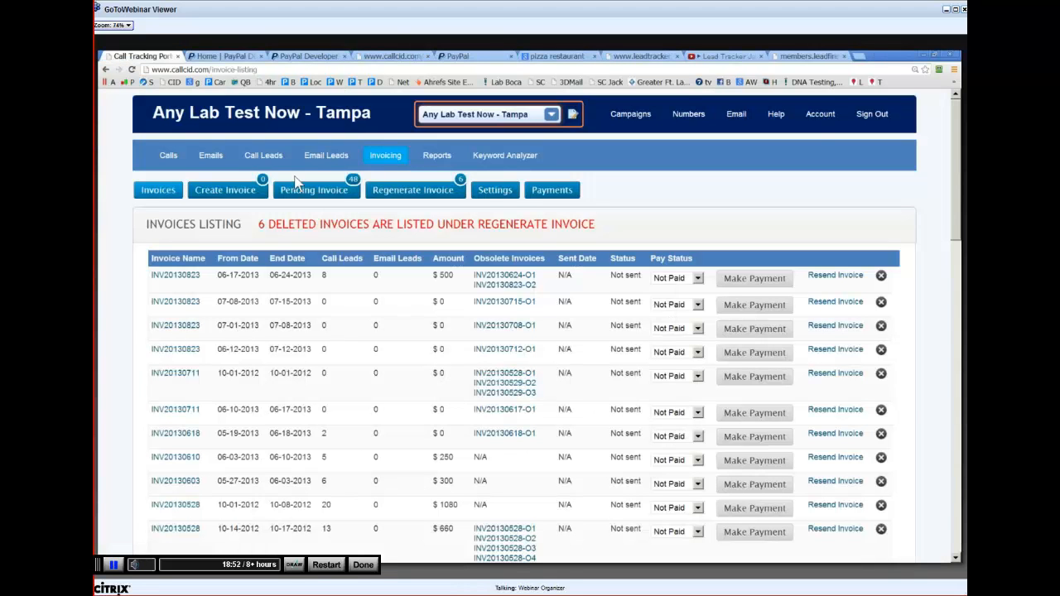